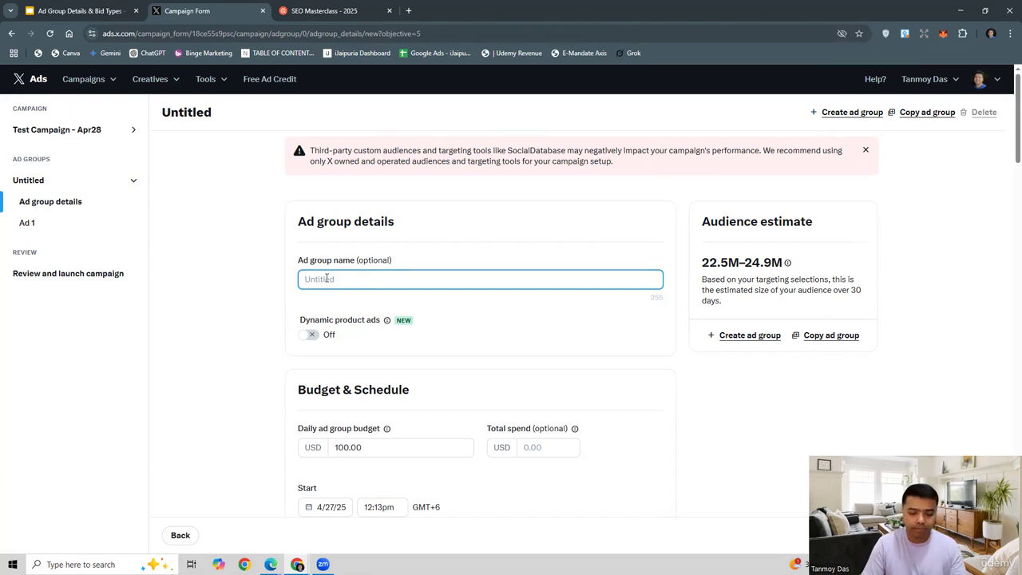
Name the ad group "ABC - 123"
{"action": "type", "text": "ABC - "}
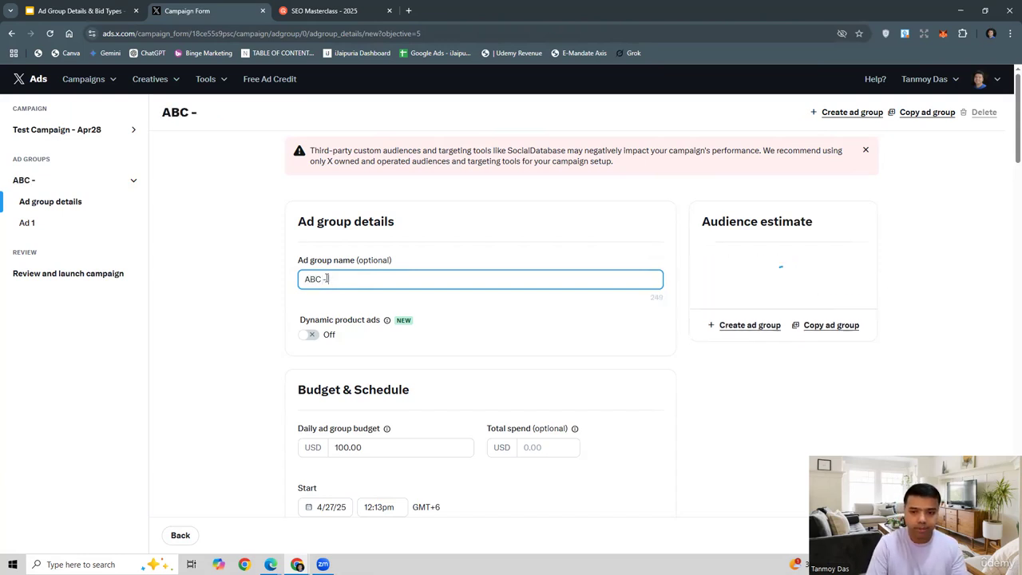
{"action": "type", "text": "123"}
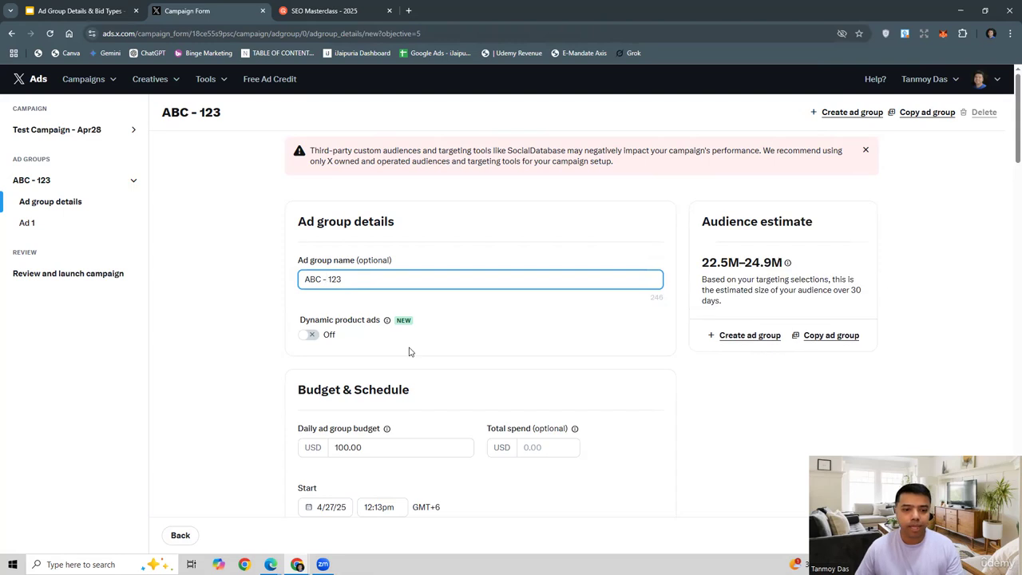
Review the ad group's daily budget and optional total spend fields
{"action": "scroll", "coordinate": [452, 338], "scroll_direction": "down", "scroll_amount": 2}
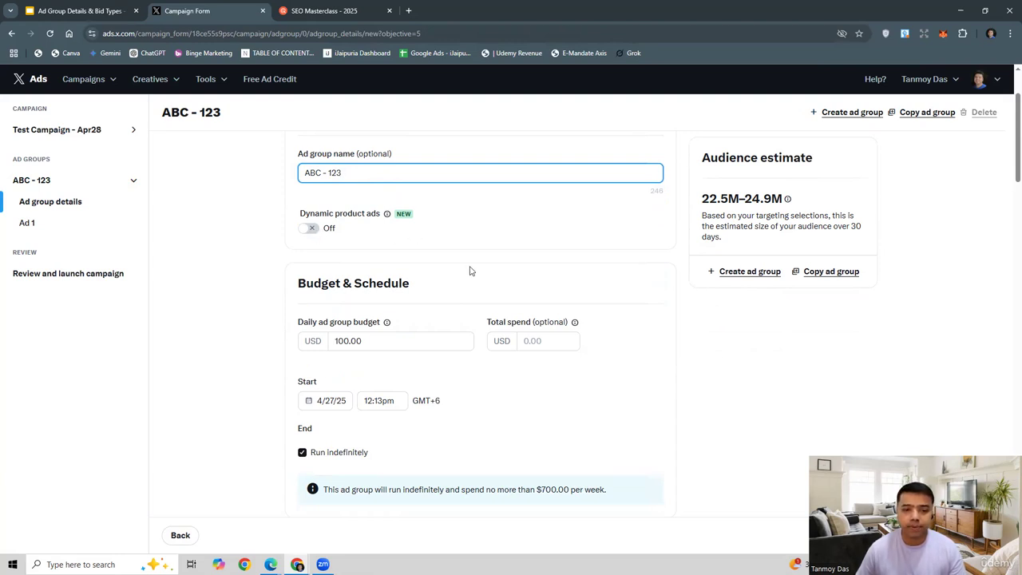
{"action": "scroll", "coordinate": [470, 271], "scroll_direction": "down", "scroll_amount": 2}
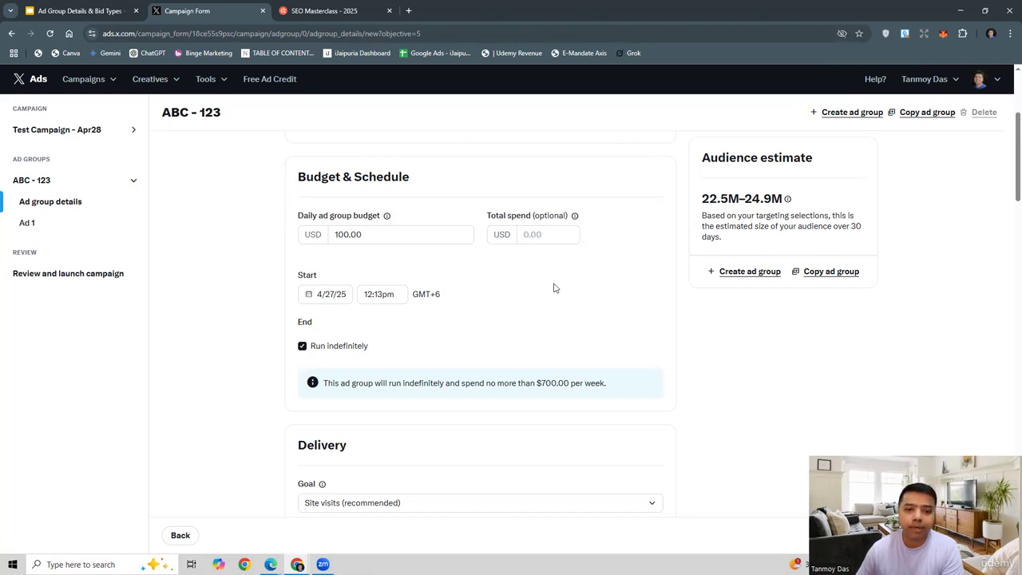
{"action": "left_click", "coordinate": [374, 234]}
{"action": "left_click_drag", "start_coordinate": [327, 237], "coordinate": [404, 269]}
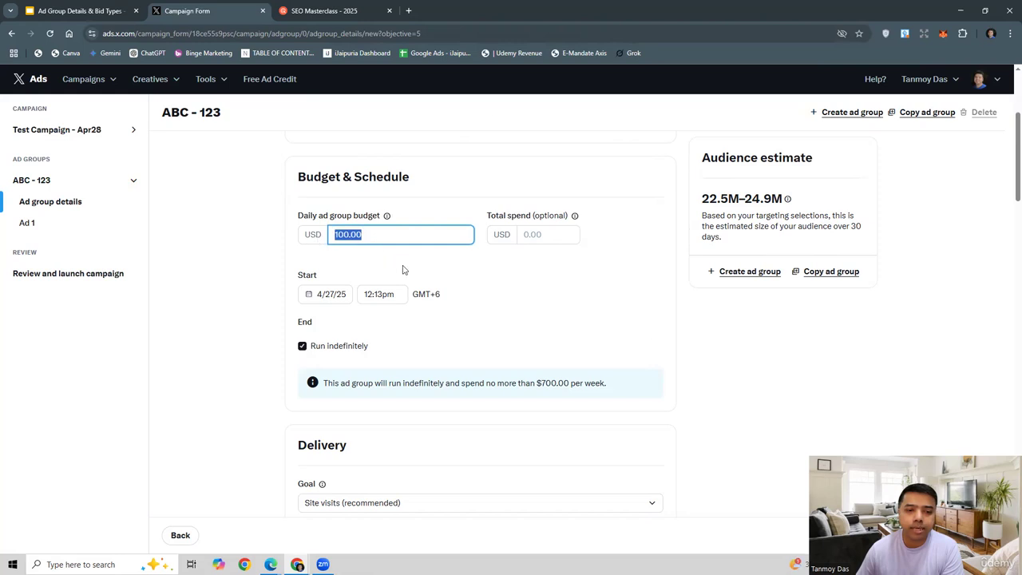
{"action": "left_click", "coordinate": [397, 260]}
{"action": "left_click", "coordinate": [542, 240]}
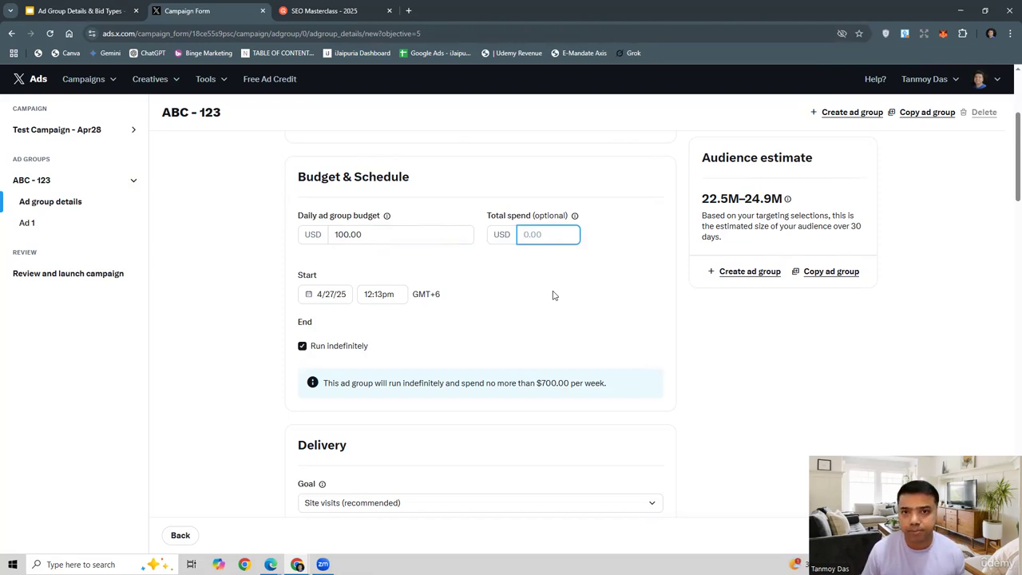
{"action": "left_click", "coordinate": [535, 267]}
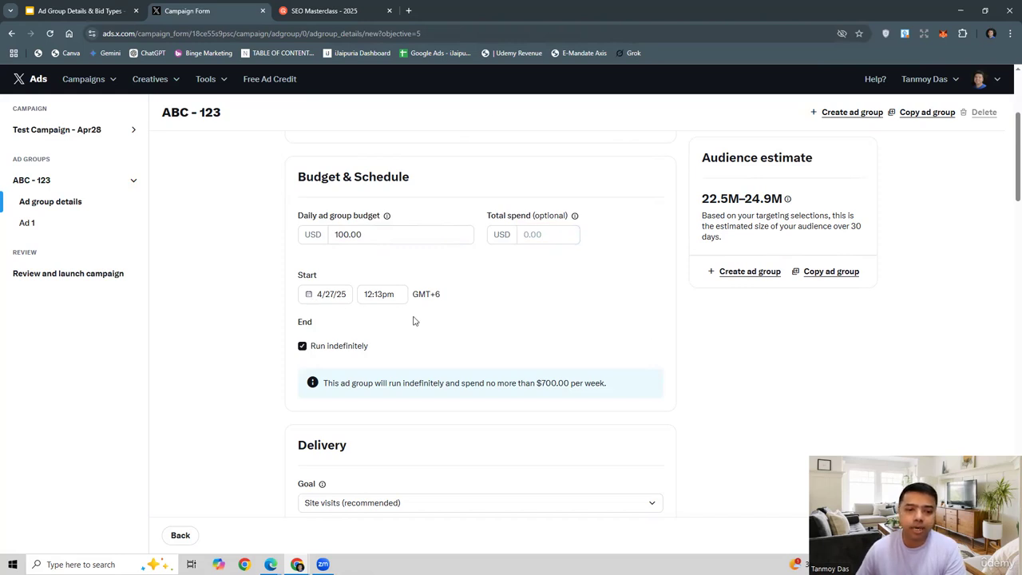
Set the ad group's start date to 5/1/25
{"action": "left_click", "coordinate": [342, 297]}
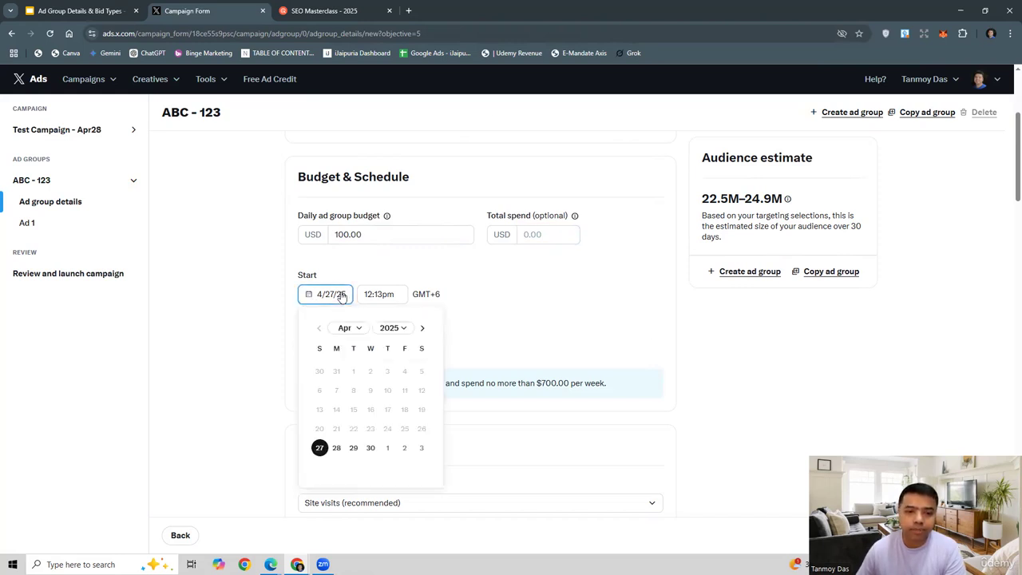
{"action": "left_click", "coordinate": [387, 447]}
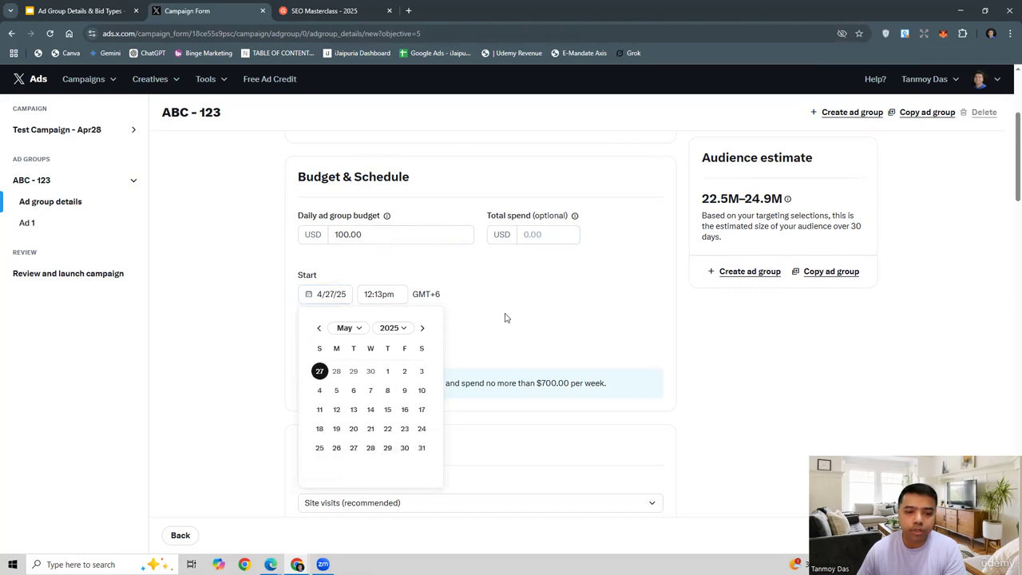
{"action": "left_click", "coordinate": [323, 299]}
{"action": "left_click", "coordinate": [387, 449]}
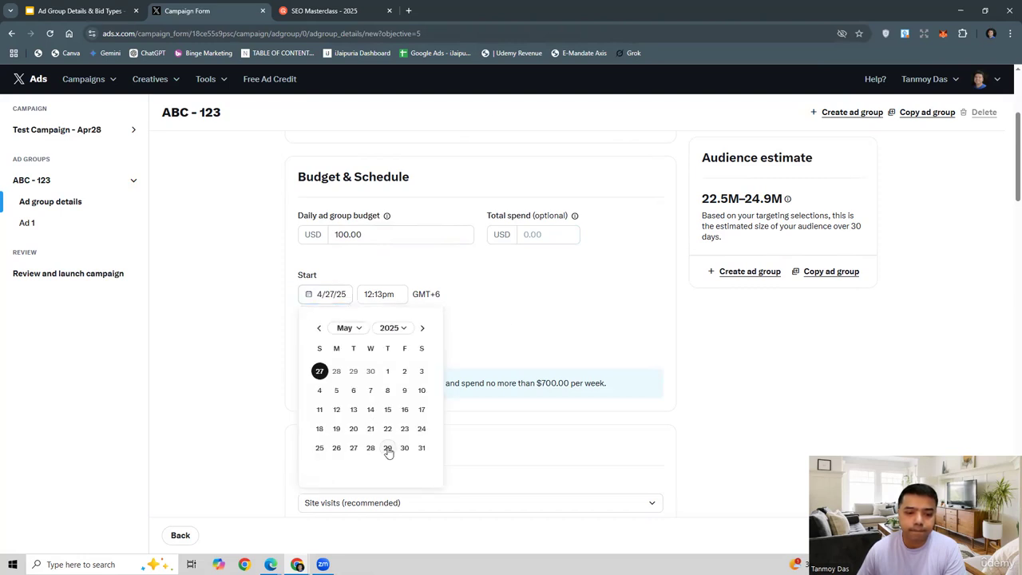
{"action": "left_click", "coordinate": [388, 449]}
{"action": "left_click", "coordinate": [323, 297]}
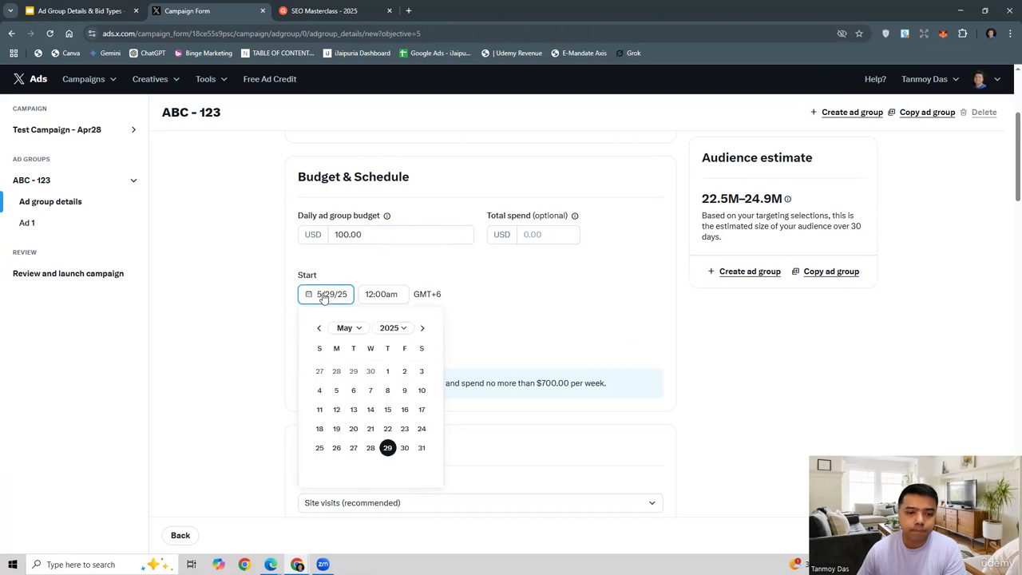
{"action": "double_click", "coordinate": [387, 371]}
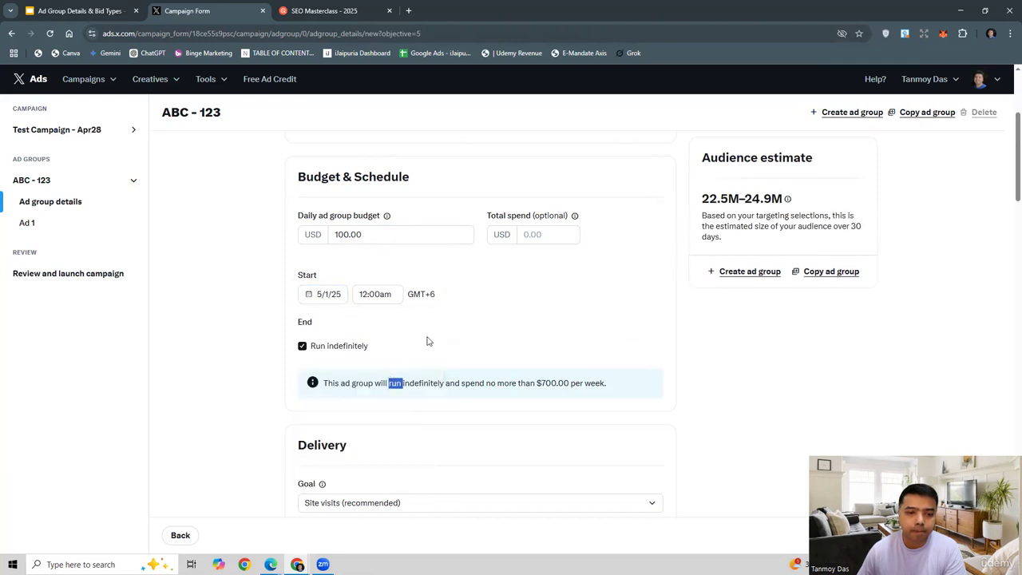
Turn off running indefinitely and set the ad group's end date to 5/31/25
{"action": "left_click", "coordinate": [302, 346]}
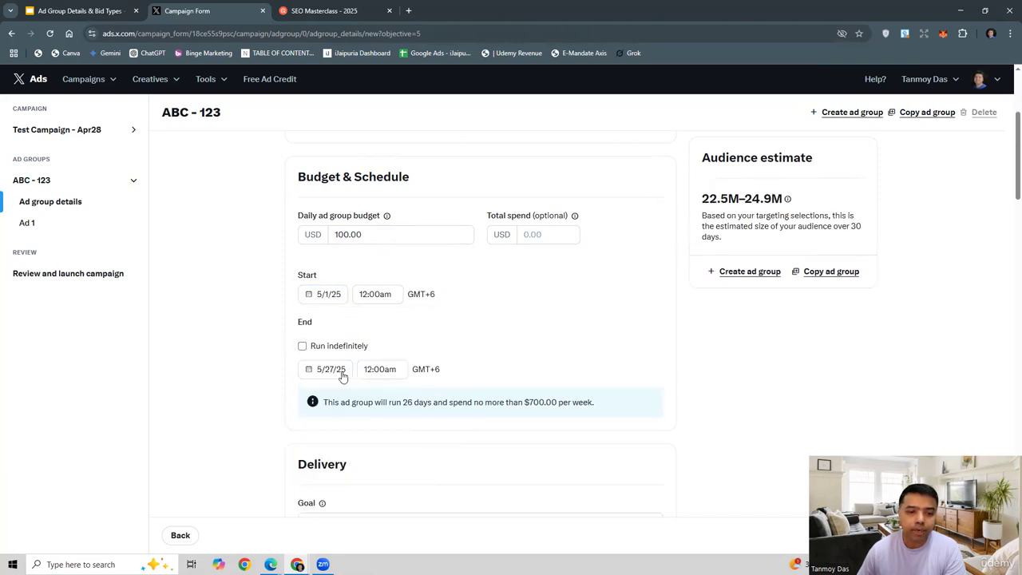
{"action": "left_click", "coordinate": [333, 372]}
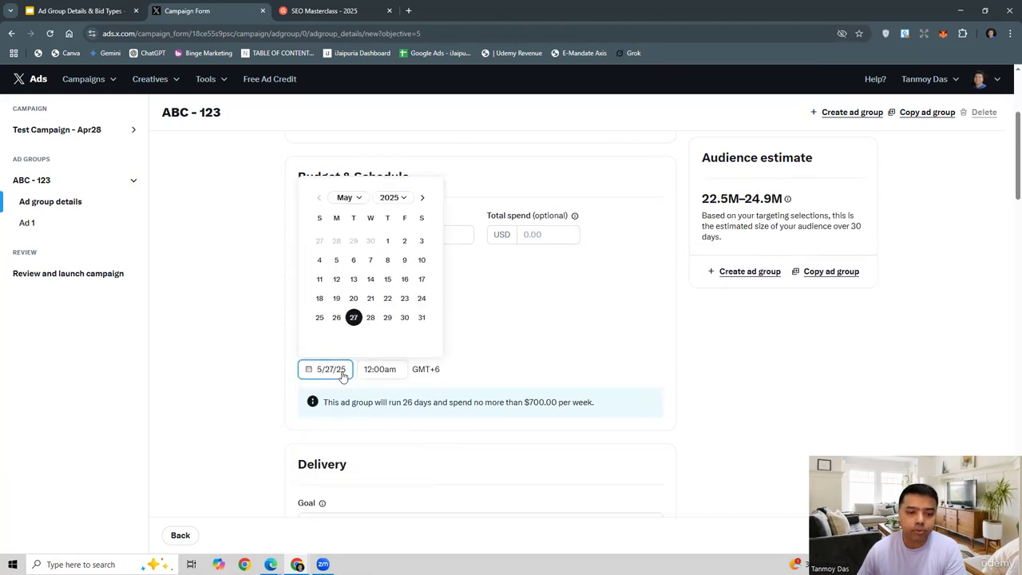
{"action": "left_click", "coordinate": [421, 317]}
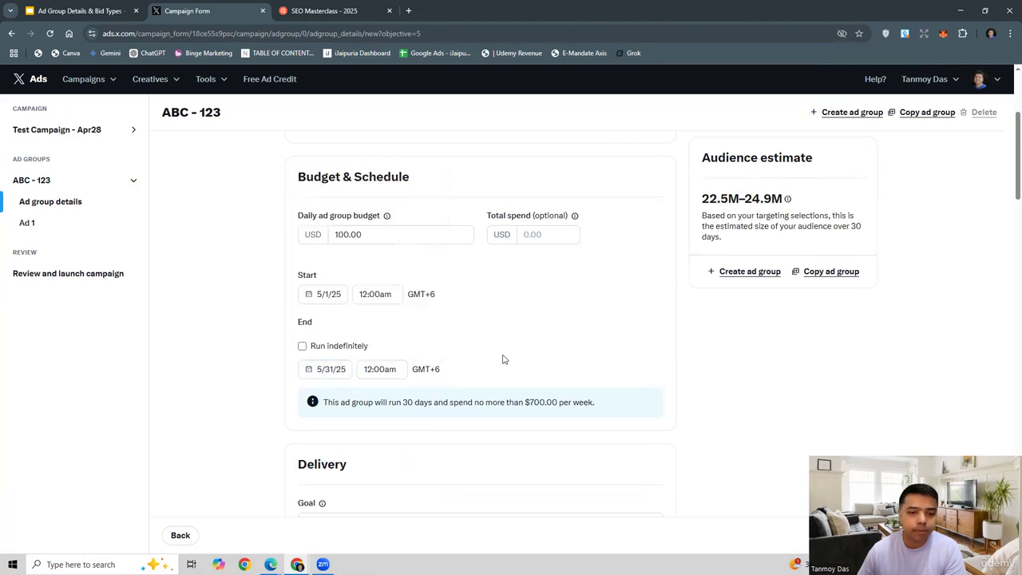
Try Link clicks as the delivery goal and return the goal to Site visits (recommended)
{"action": "scroll", "coordinate": [502, 359], "scroll_direction": "down", "scroll_amount": 2}
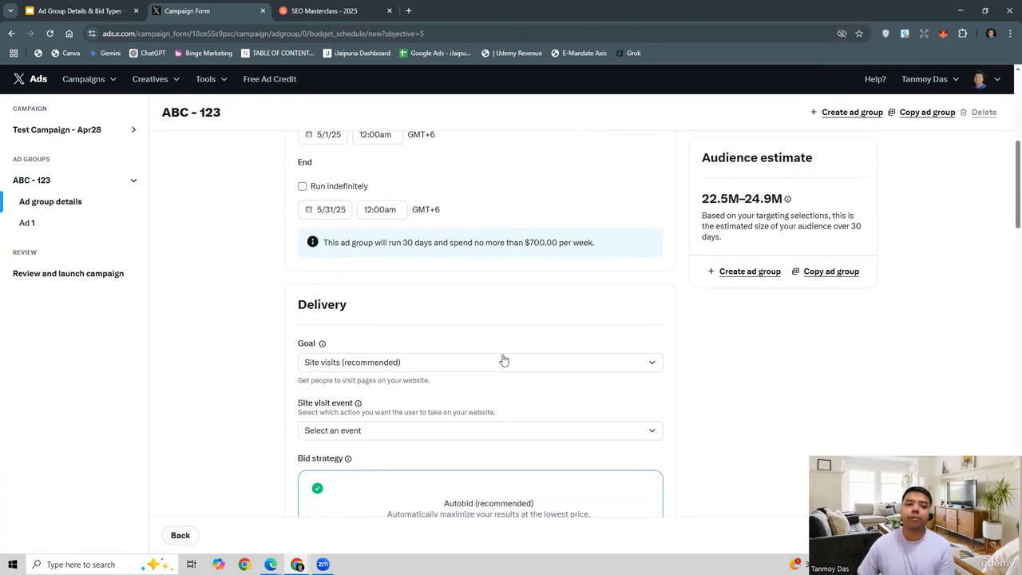
{"action": "scroll", "coordinate": [502, 359], "scroll_direction": "down", "scroll_amount": 1}
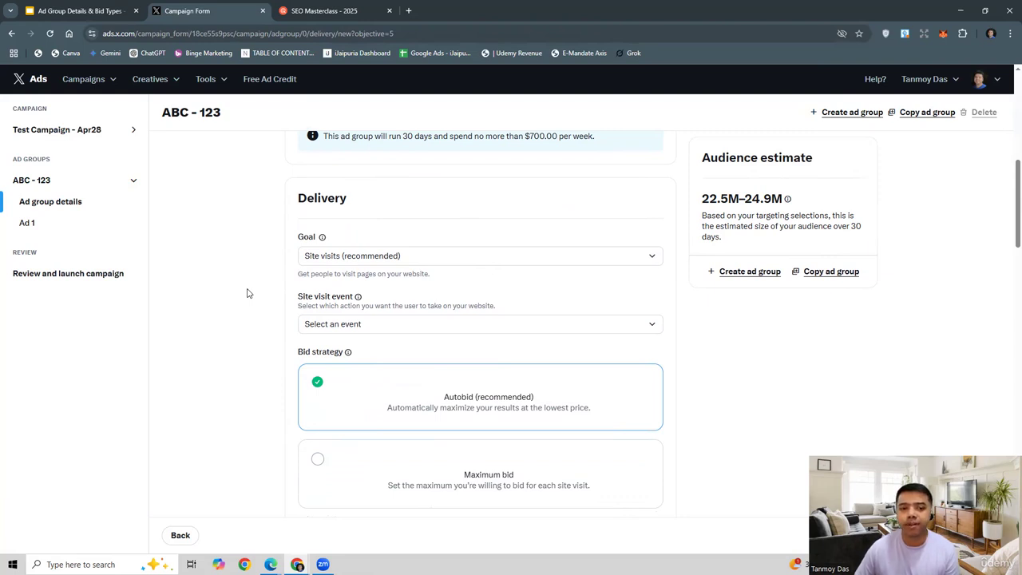
{"action": "left_click", "coordinate": [358, 262]}
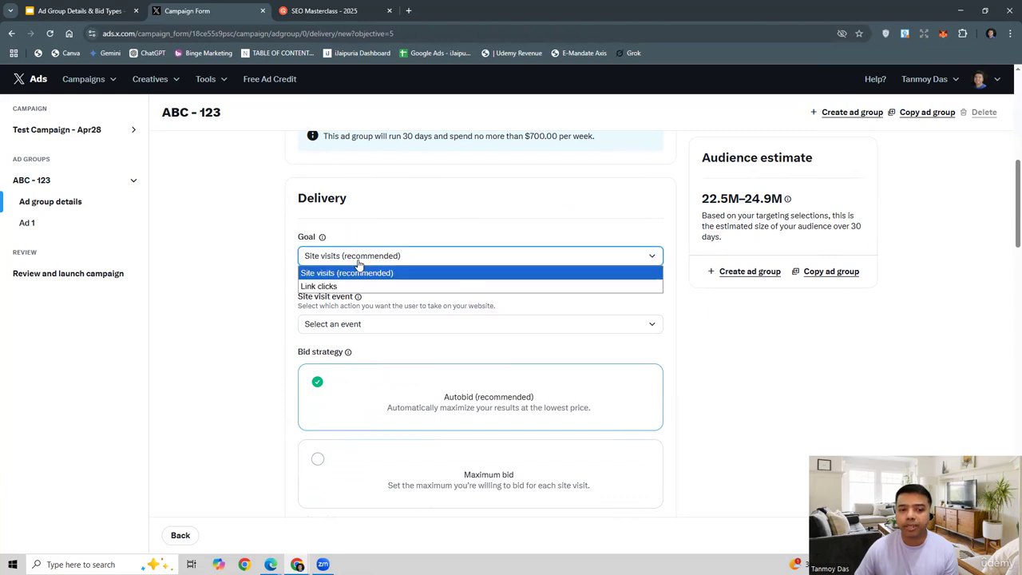
{"action": "left_click", "coordinate": [318, 288]}
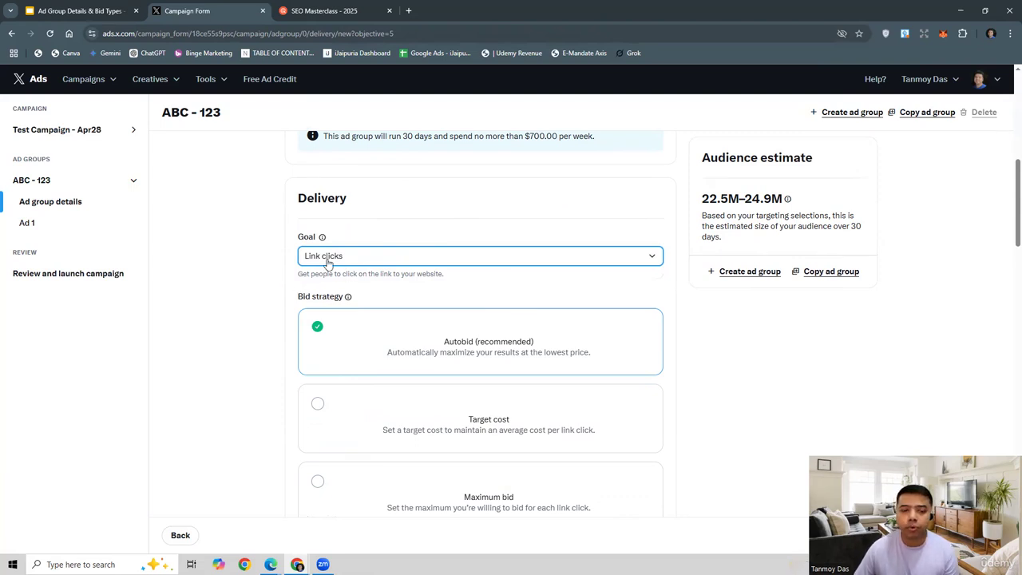
{"action": "left_click", "coordinate": [327, 257]}
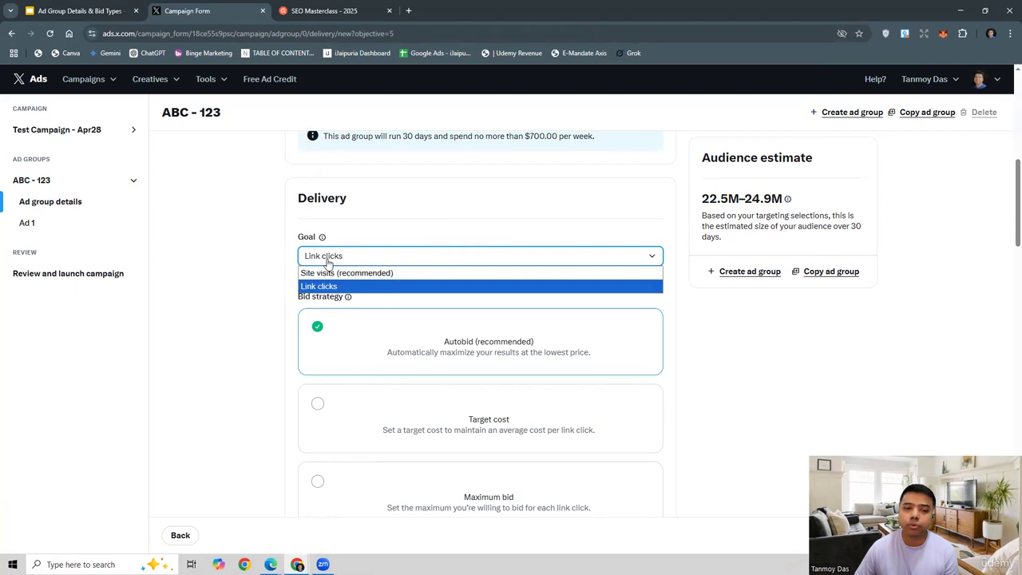
{"action": "left_click", "coordinate": [324, 272]}
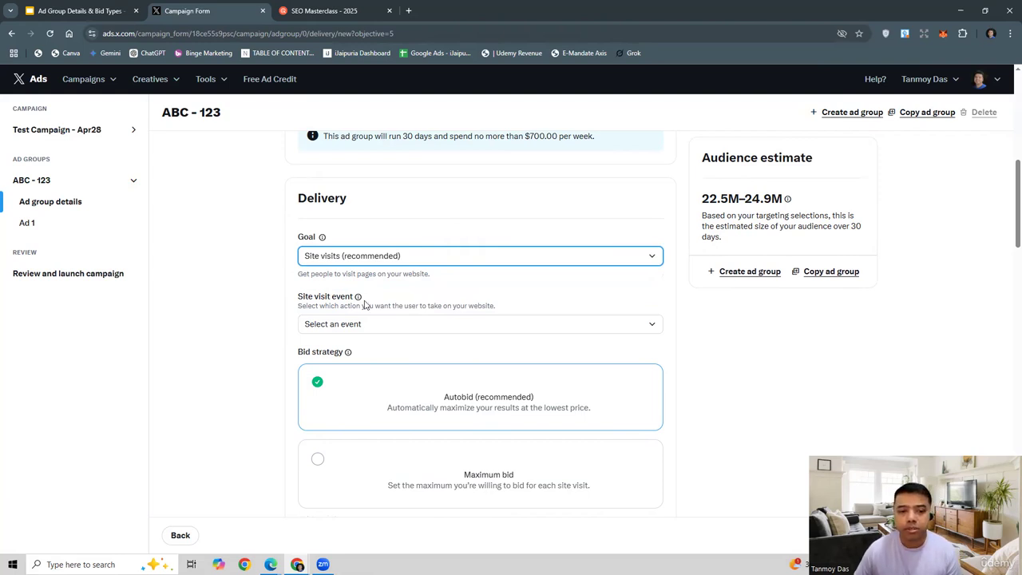
Choose Site visits as the site visit event under Delivery
{"action": "scroll", "coordinate": [250, 293], "scroll_direction": "down", "scroll_amount": 1}
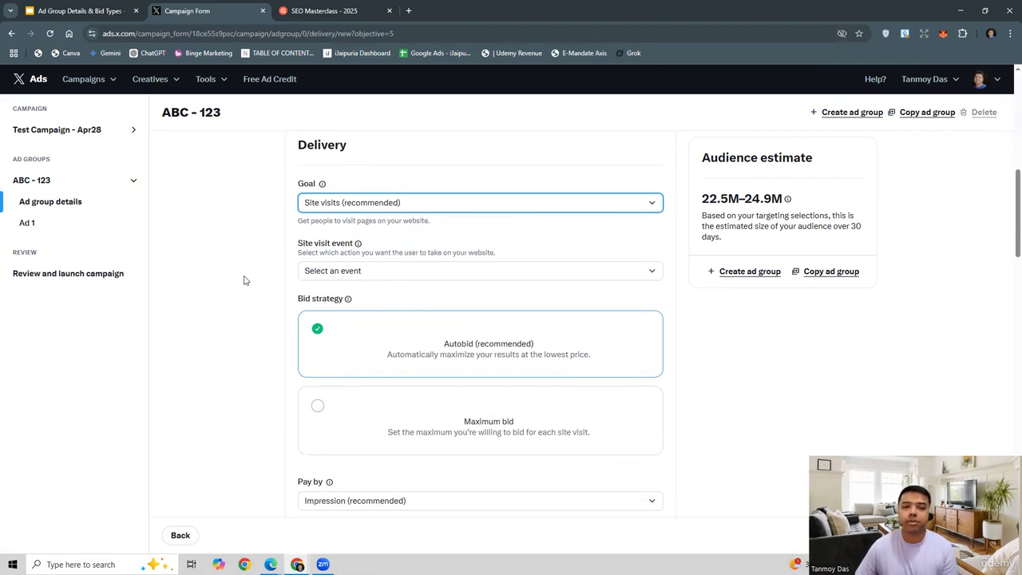
{"action": "left_click", "coordinate": [350, 279]}
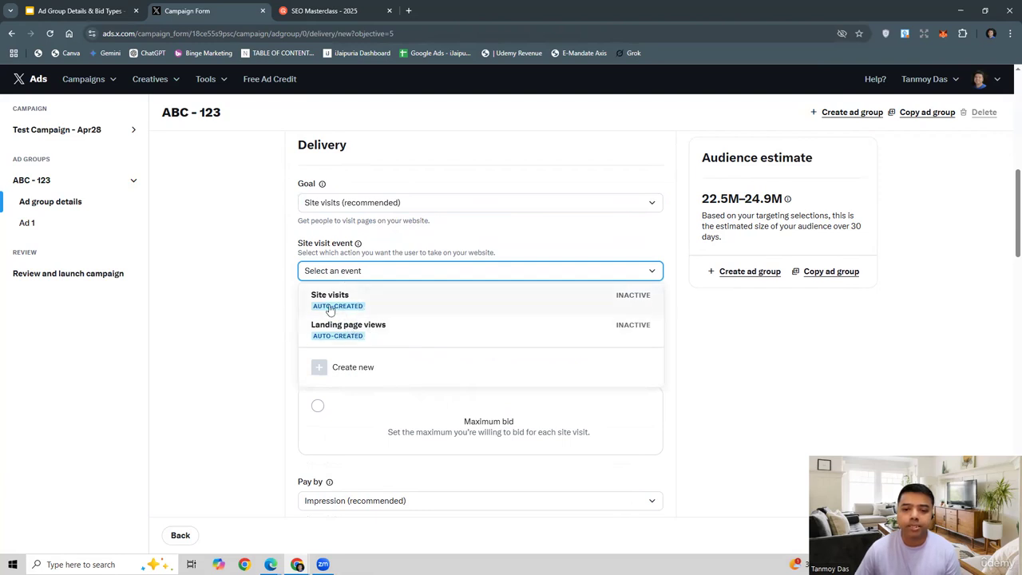
{"action": "left_click", "coordinate": [330, 310]}
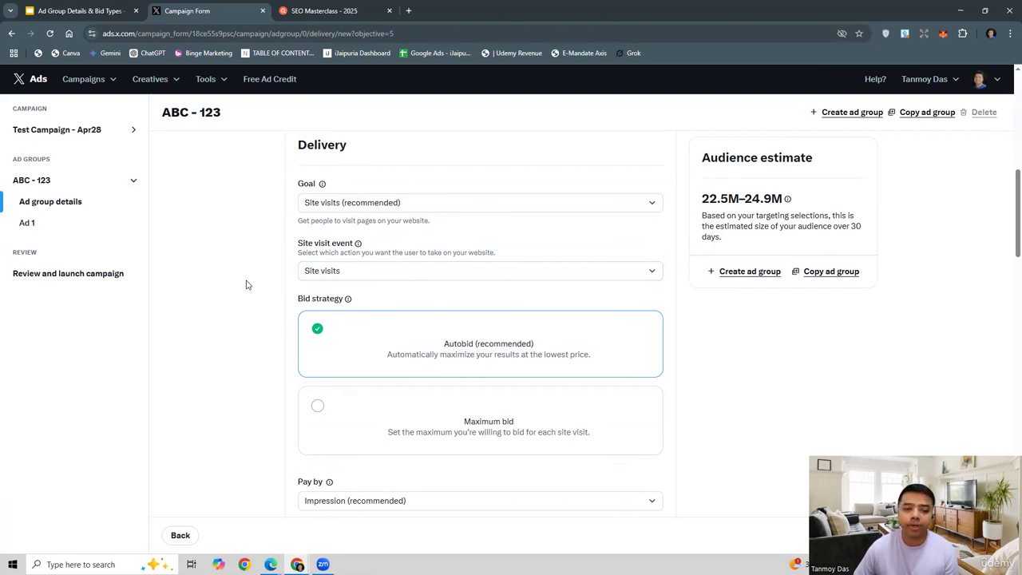
Try the Maximum bid strategy and return the bid strategy to Autobid (recommended)
{"action": "scroll", "coordinate": [246, 284], "scroll_direction": "down", "scroll_amount": 1}
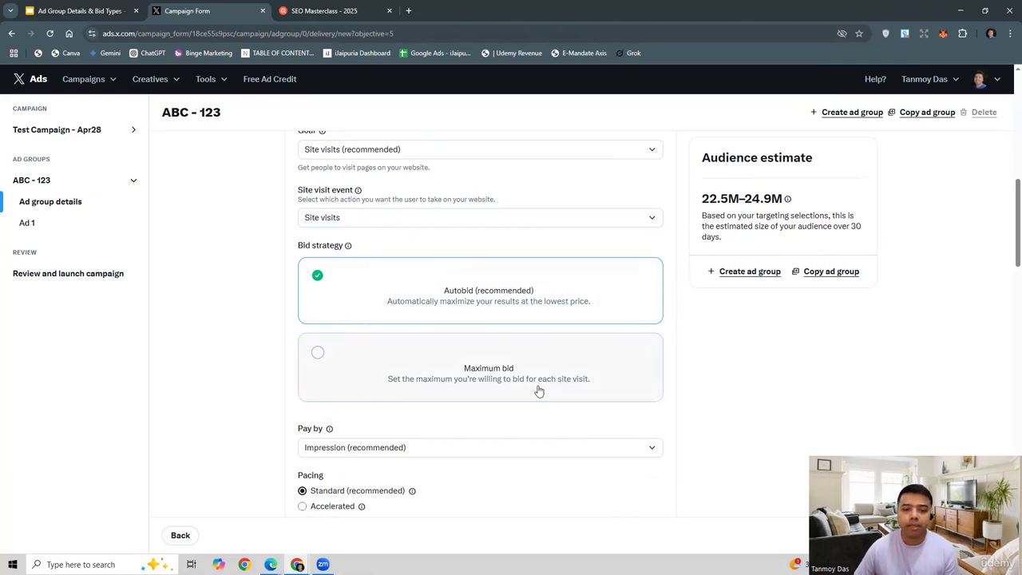
{"action": "left_click", "coordinate": [493, 378]}
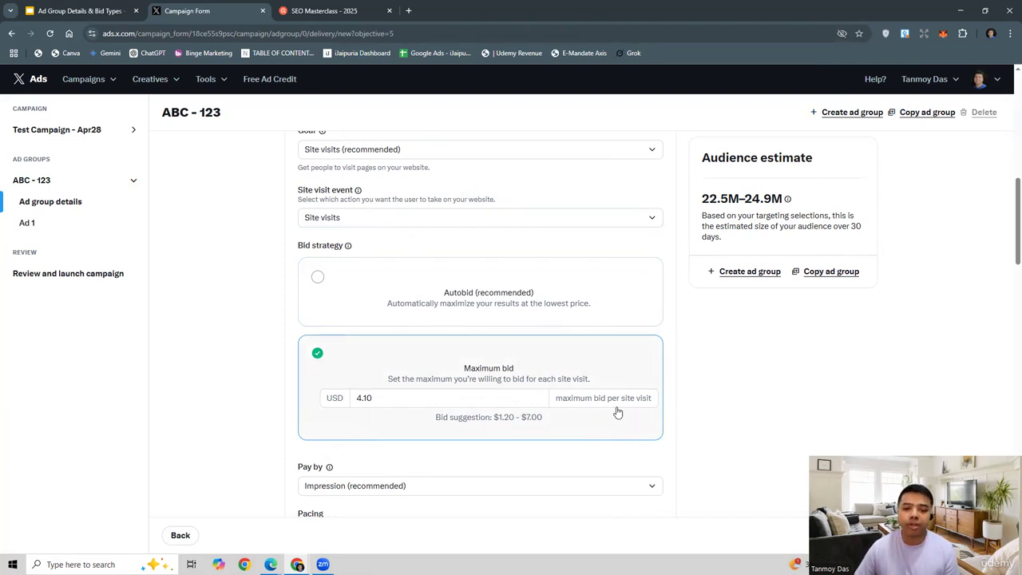
{"action": "left_click", "coordinate": [318, 281]}
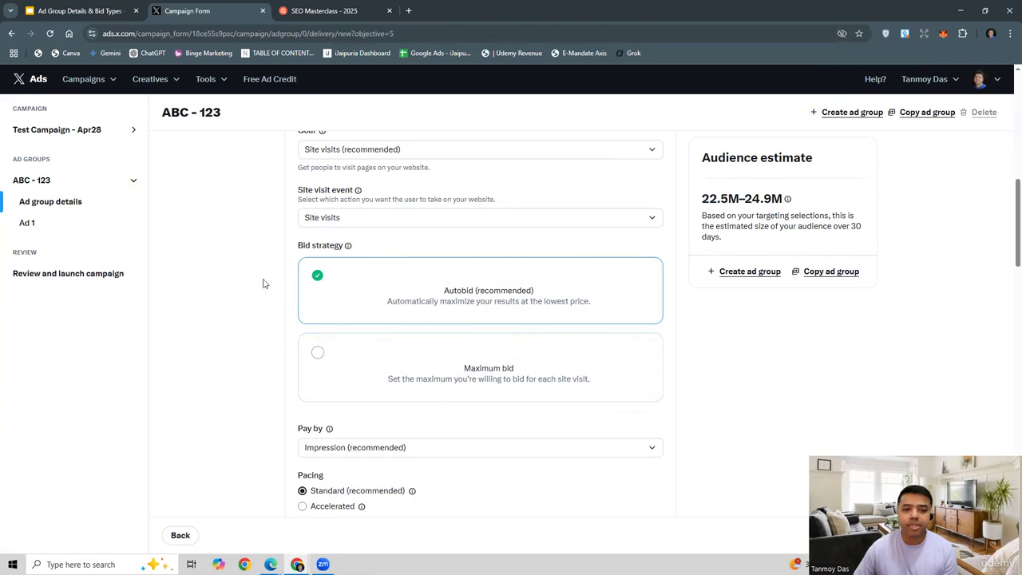
Check which Pay by options are available for the ad group without changing the selection
{"action": "scroll", "coordinate": [245, 330], "scroll_direction": "down", "scroll_amount": 2}
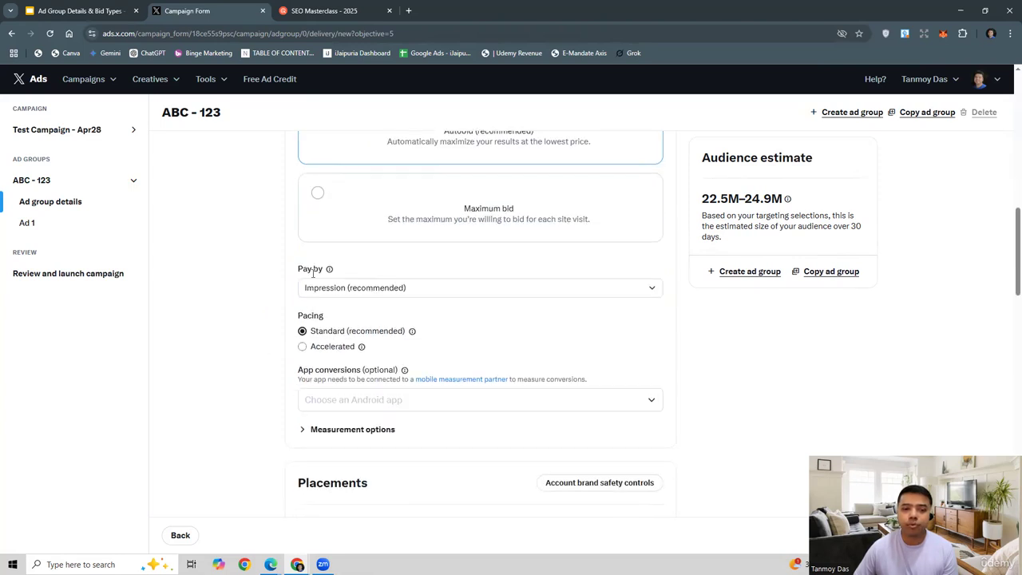
{"action": "left_click", "coordinate": [361, 289]}
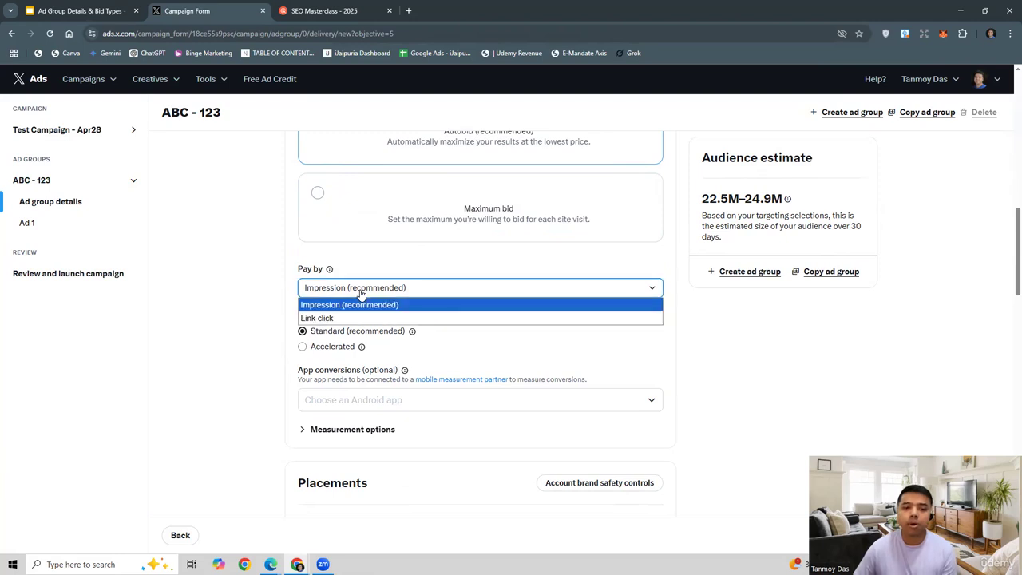
{"action": "left_click", "coordinate": [240, 307]}
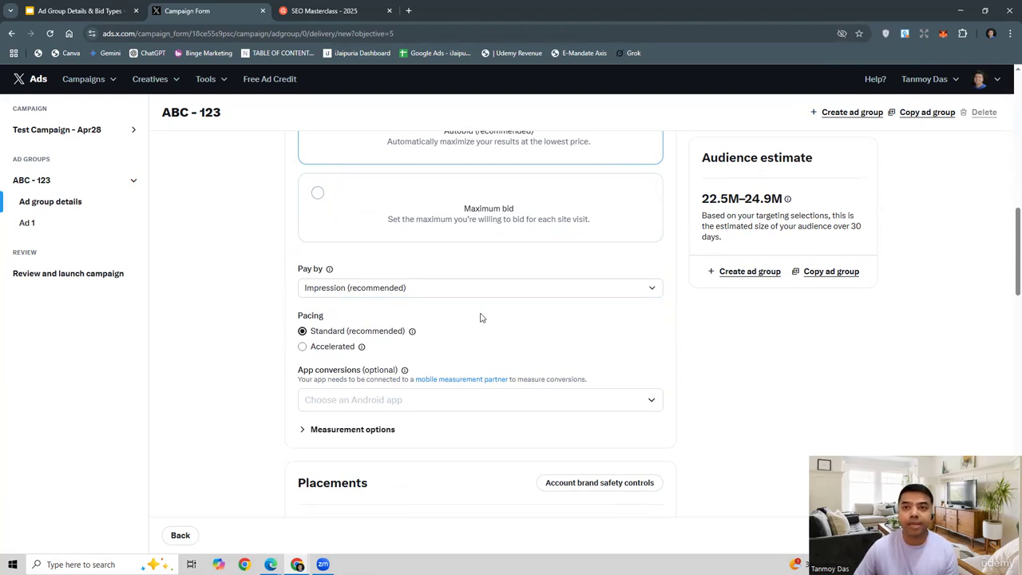
Try Accelerated pacing and return the pacing to Standard (recommended)
{"action": "scroll", "coordinate": [239, 314], "scroll_direction": "down", "scroll_amount": 2}
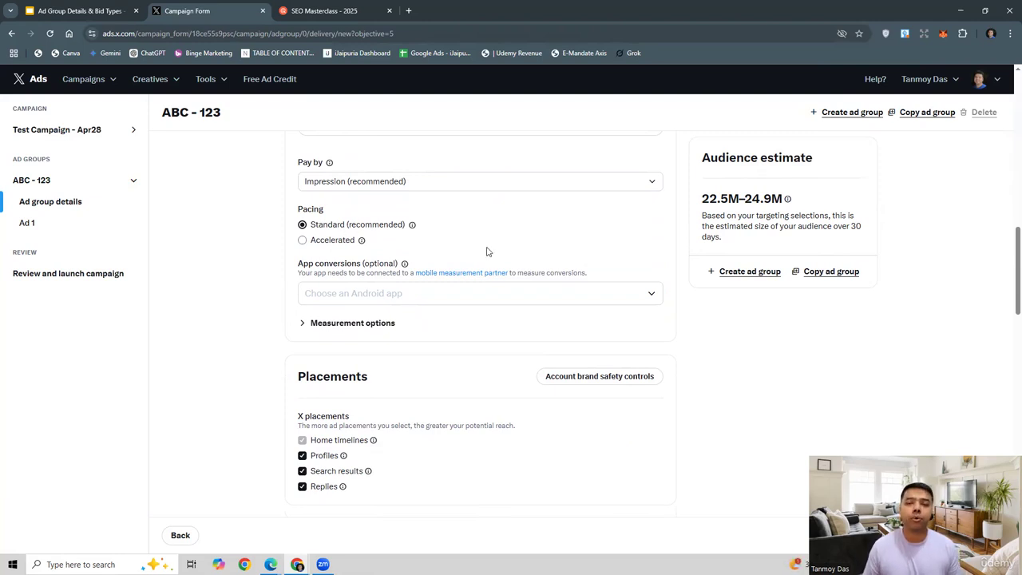
{"action": "left_click", "coordinate": [303, 240]}
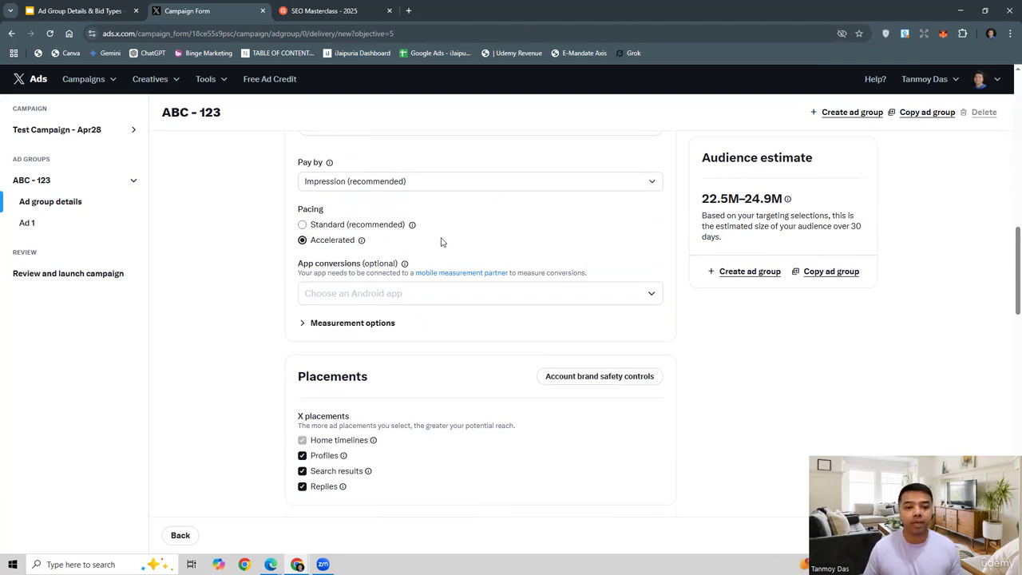
{"action": "left_click", "coordinate": [302, 224]}
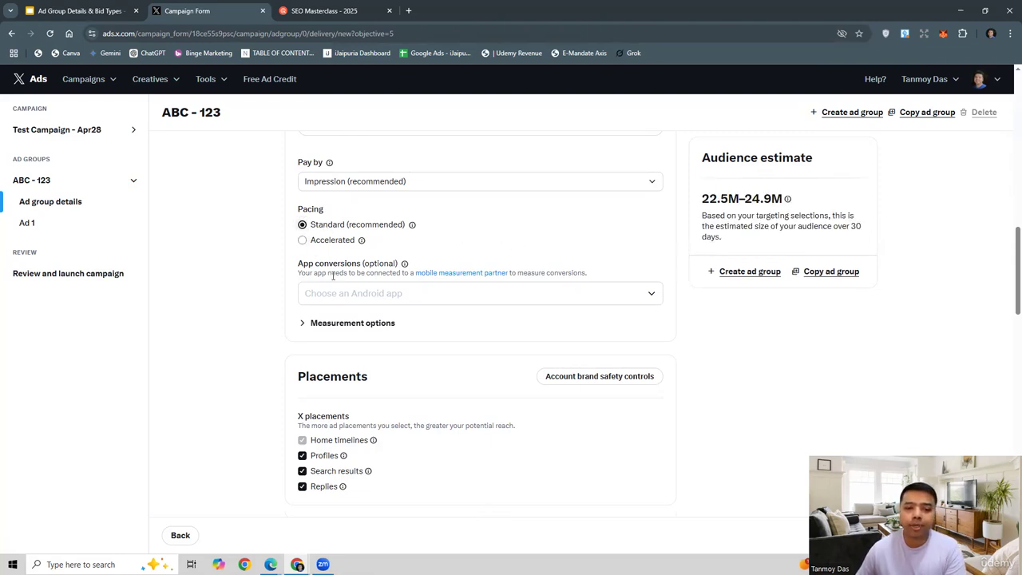
Check the Android app choices for optional app conversions without selecting one
{"action": "left_click", "coordinate": [393, 294]}
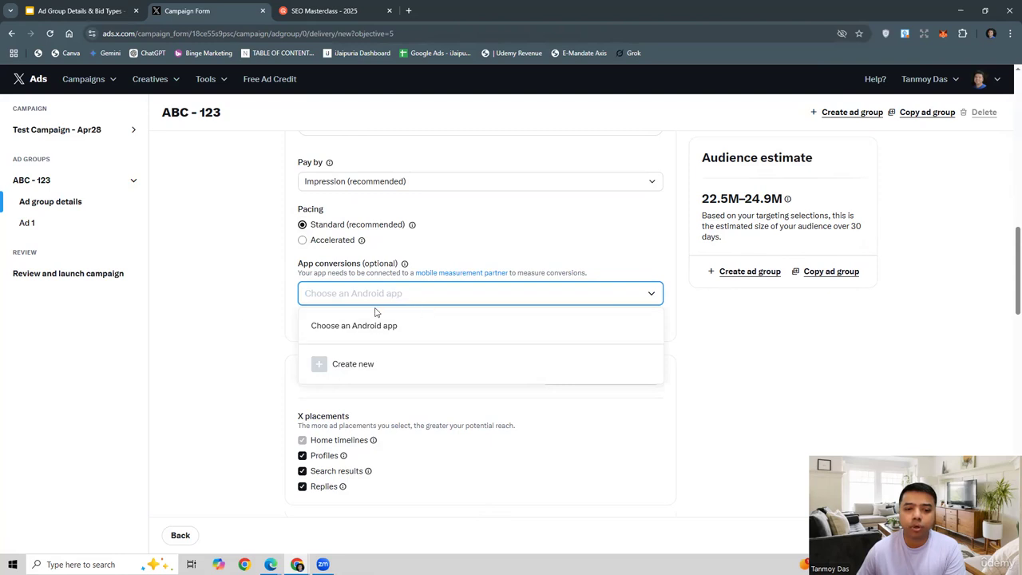
{"action": "left_click", "coordinate": [236, 303]}
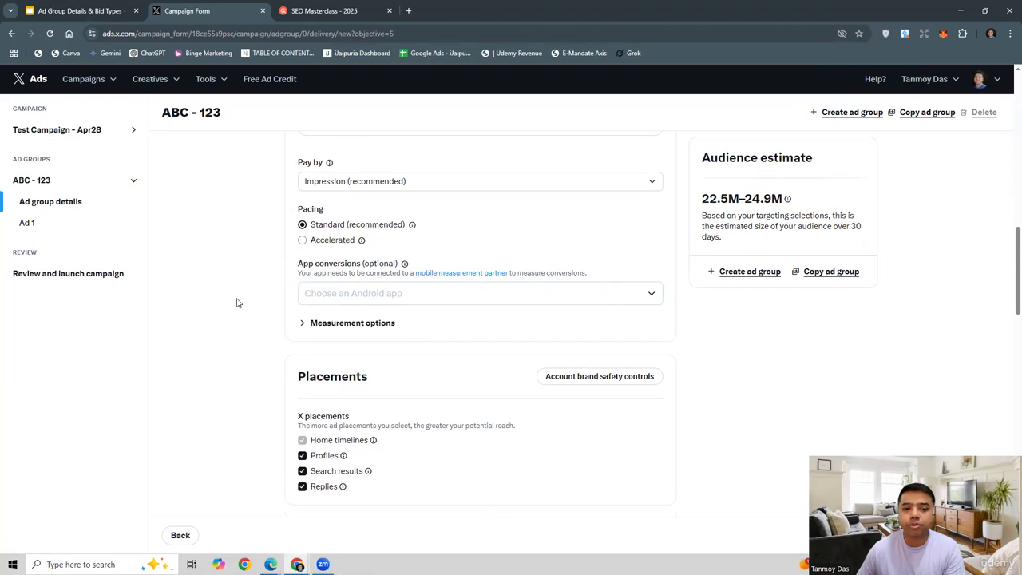
Expand the measurement options to review the audience measurement and Google Campaign Manager tag fields, and collapse them again
{"action": "left_click", "coordinate": [305, 325]}
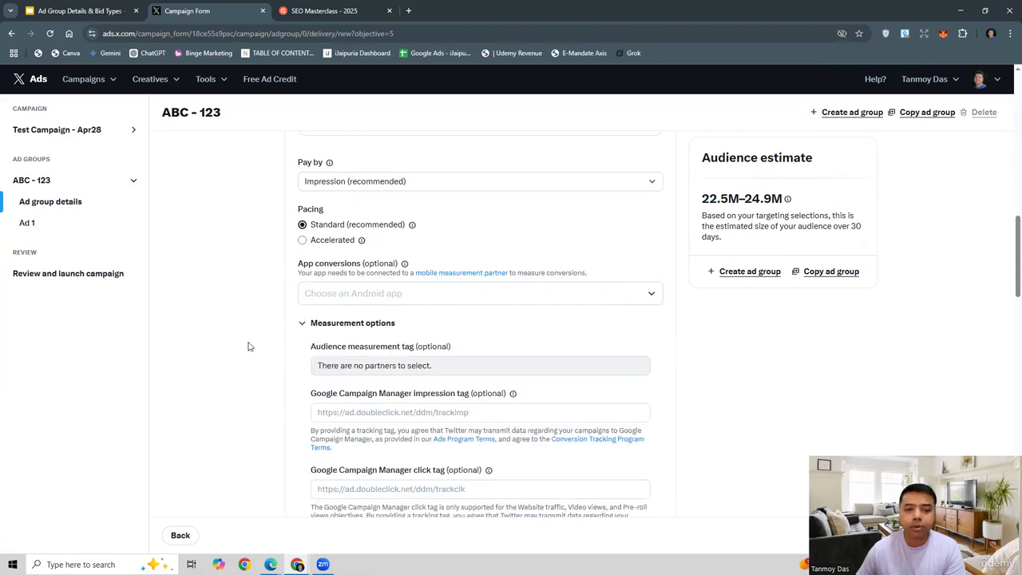
{"action": "scroll", "coordinate": [248, 346], "scroll_direction": "down", "scroll_amount": 2}
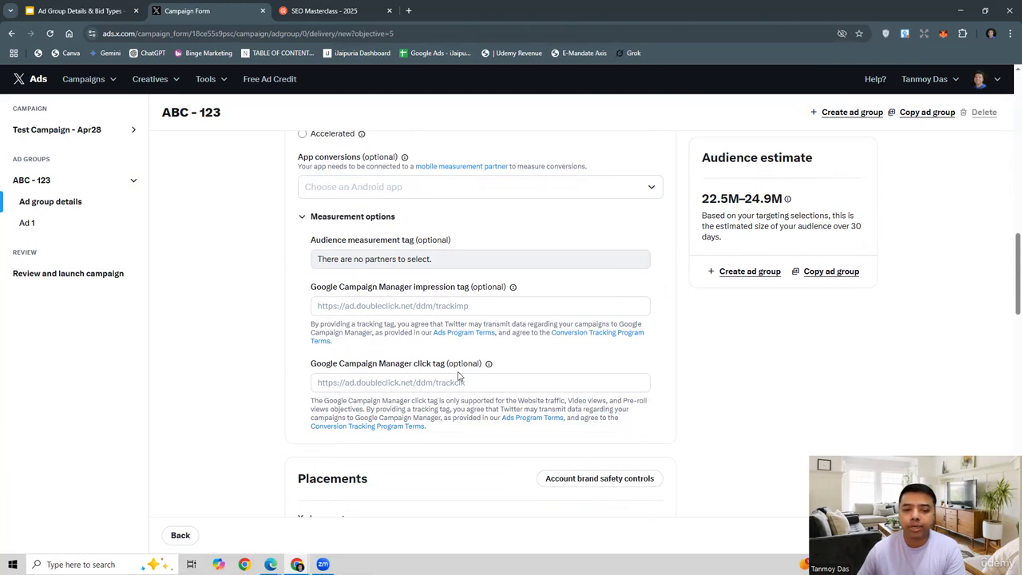
{"action": "left_click", "coordinate": [301, 216]}
Examine the X placements and their preview information for home timelines, profiles, search results and replies
{"action": "scroll", "coordinate": [247, 300], "scroll_direction": "down", "scroll_amount": 3}
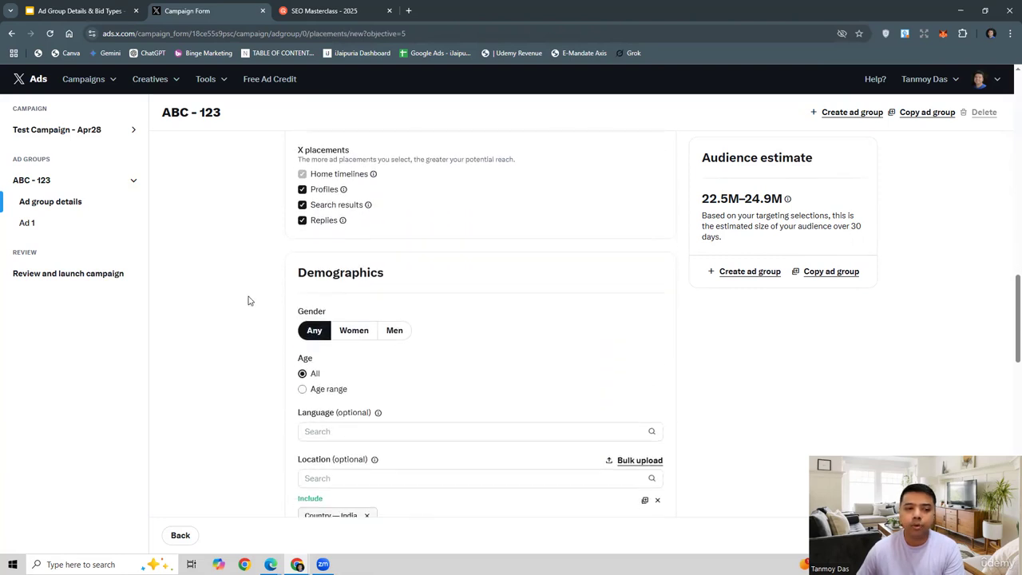
{"action": "scroll", "coordinate": [247, 300], "scroll_direction": "up", "scroll_amount": 1}
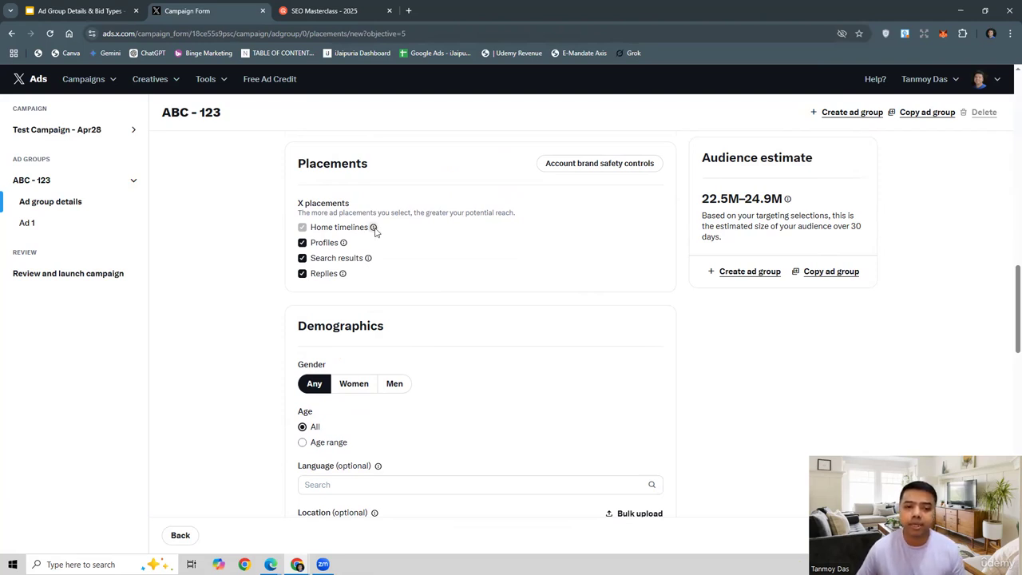
{"action": "mouse_move", "coordinate": [374, 230]}
{"action": "scroll", "coordinate": [407, 172], "scroll_direction": "up", "scroll_amount": 2}
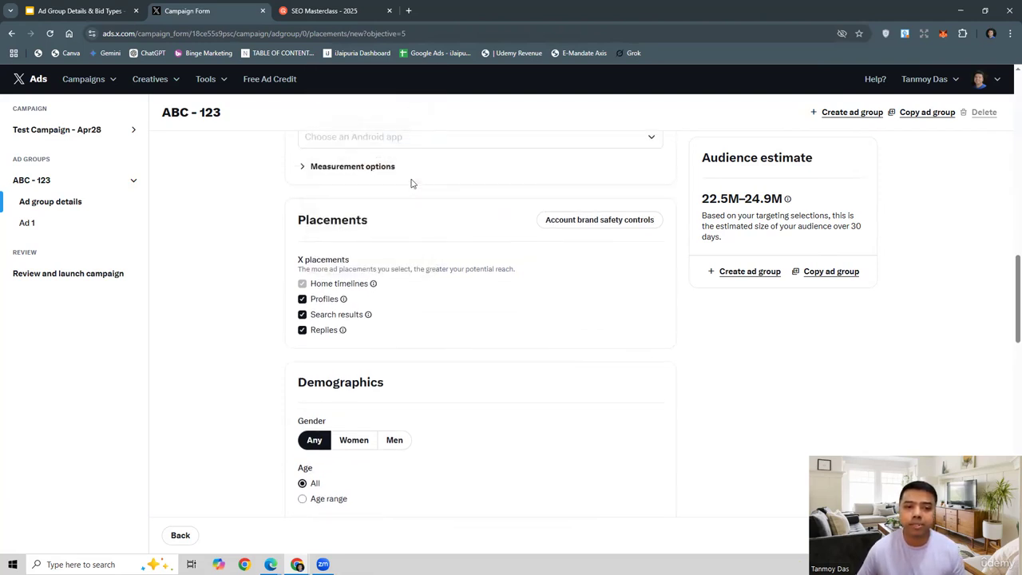
{"action": "mouse_move", "coordinate": [375, 338]}
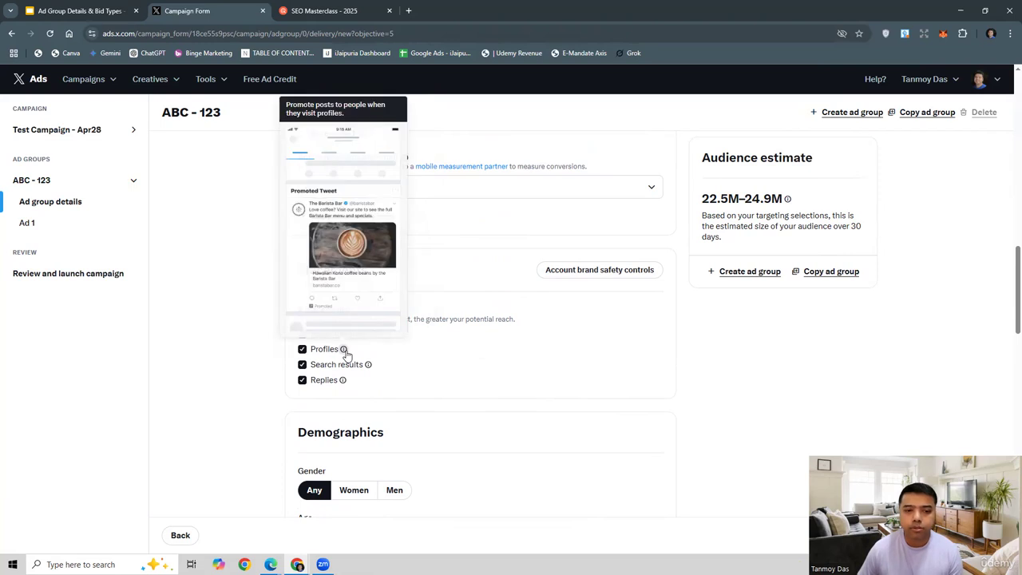
{"action": "scroll", "coordinate": [370, 260], "scroll_direction": "up", "scroll_amount": 1}
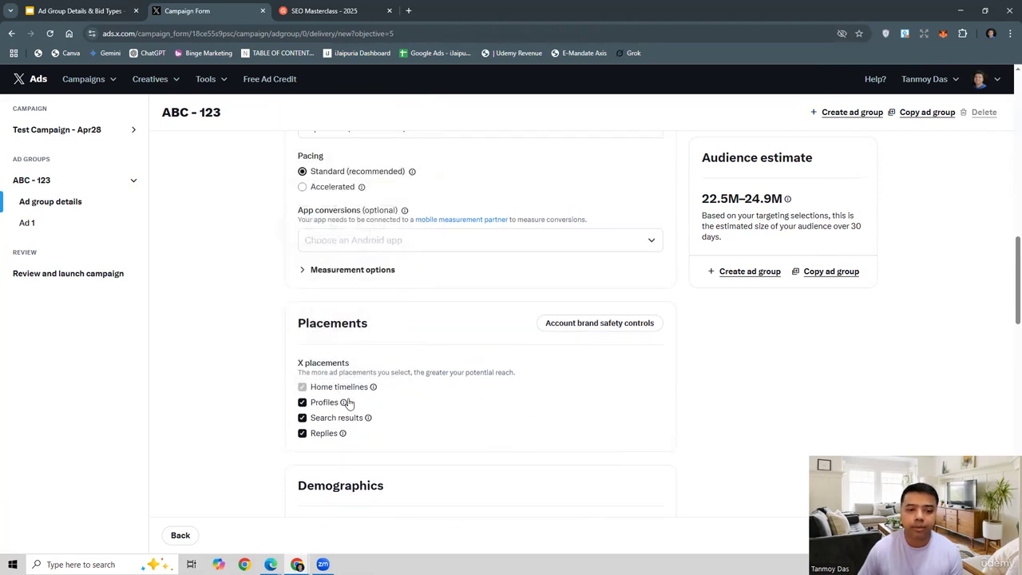
{"action": "mouse_move", "coordinate": [342, 401]}
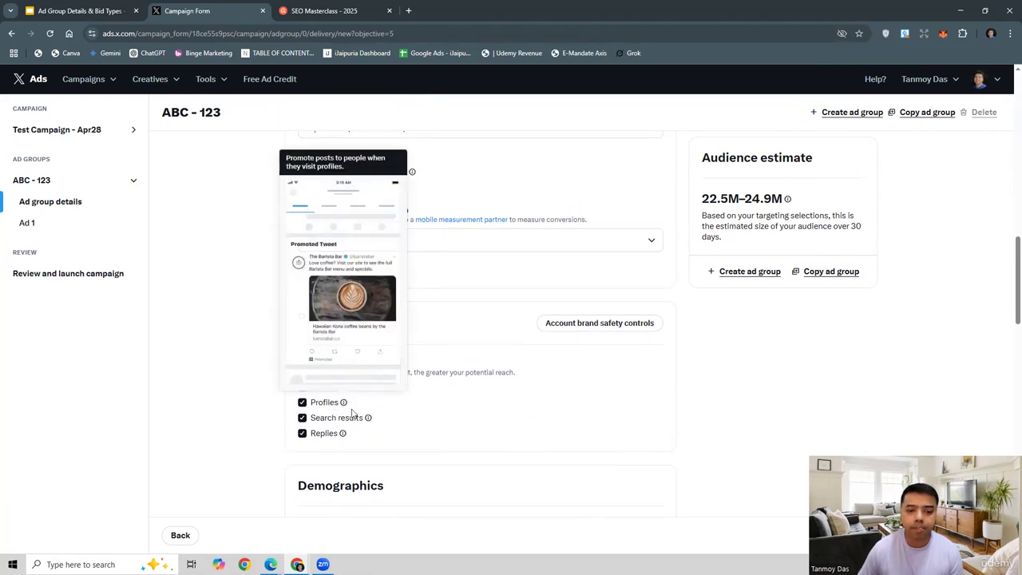
{"action": "mouse_move", "coordinate": [367, 420]}
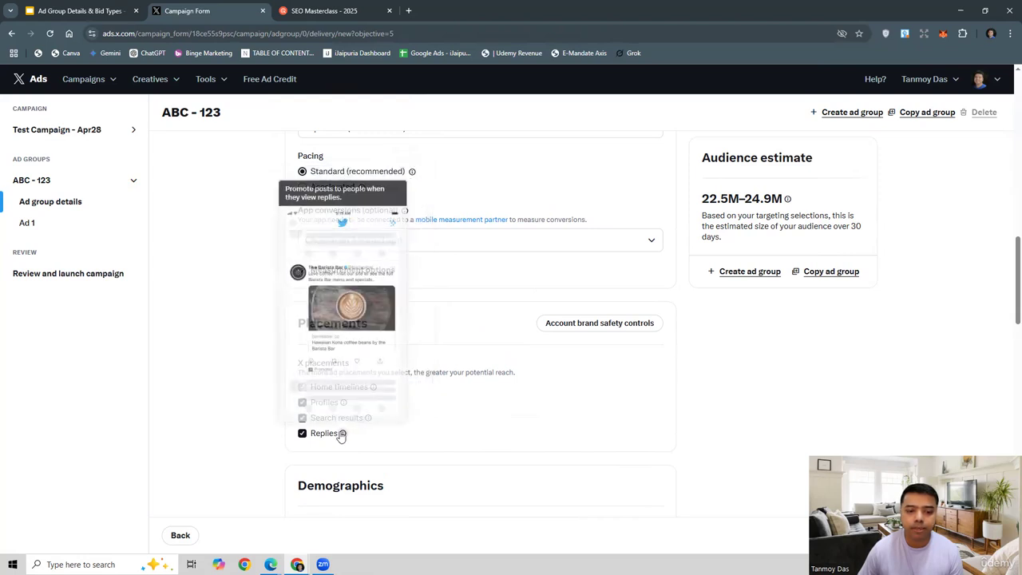
{"action": "scroll", "coordinate": [365, 331], "scroll_direction": "down", "scroll_amount": 2}
{"action": "scroll", "coordinate": [365, 331], "scroll_direction": "up", "scroll_amount": 2}
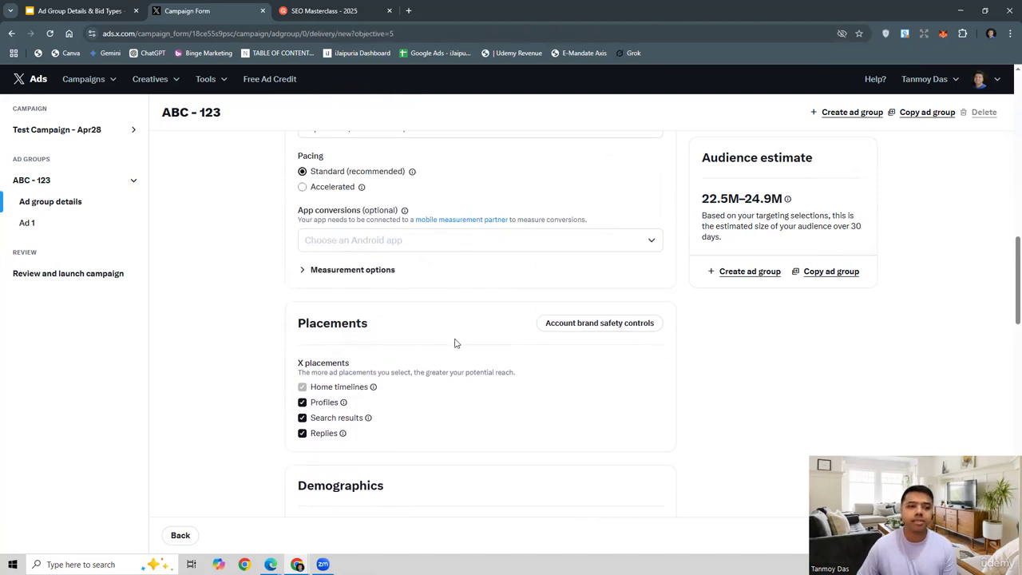
{"action": "scroll", "coordinate": [454, 343], "scroll_direction": "up", "scroll_amount": 1}
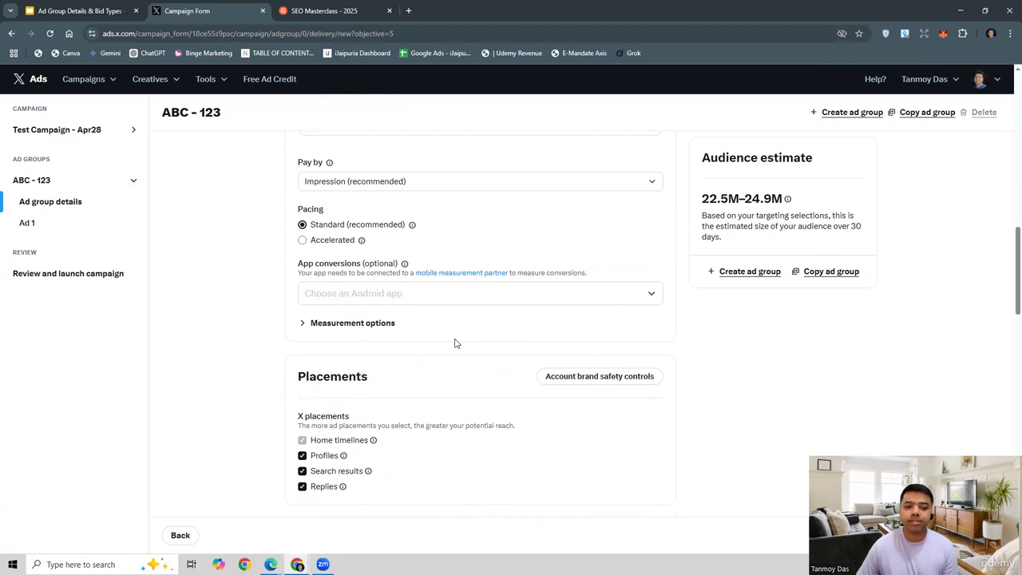
{"action": "scroll", "coordinate": [454, 342], "scroll_direction": "up", "scroll_amount": 2}
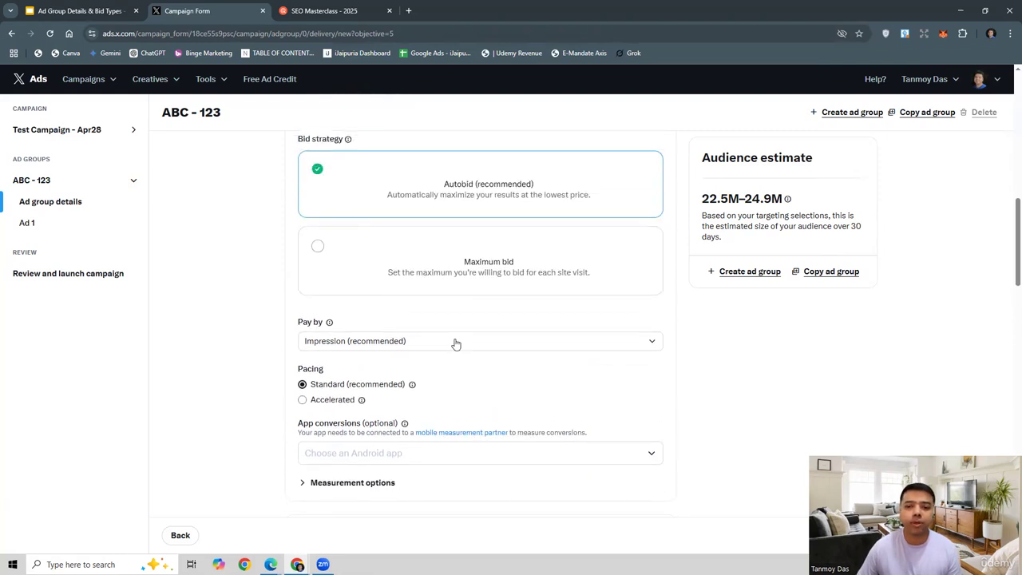
{"action": "scroll", "coordinate": [455, 344], "scroll_direction": "down", "scroll_amount": 2}
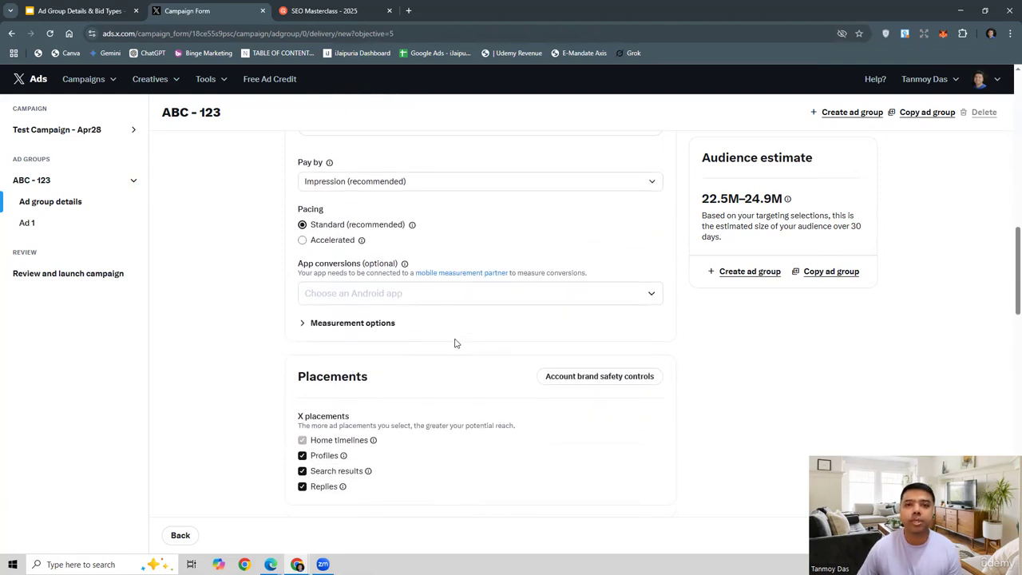